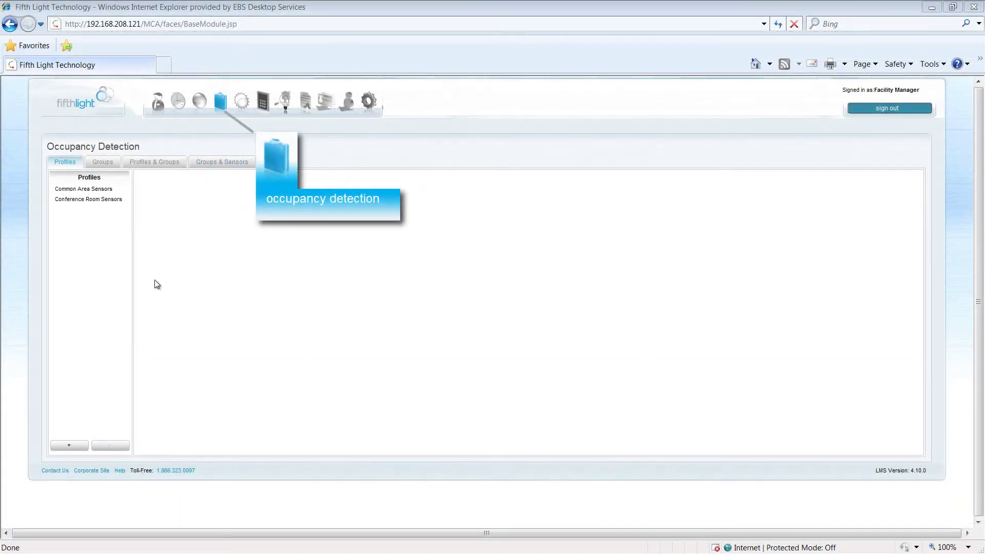
Add a new occupancy profile, rename it 'Office Sensors', and apply it.
{"action": "left_click", "coordinate": [76, 445]}
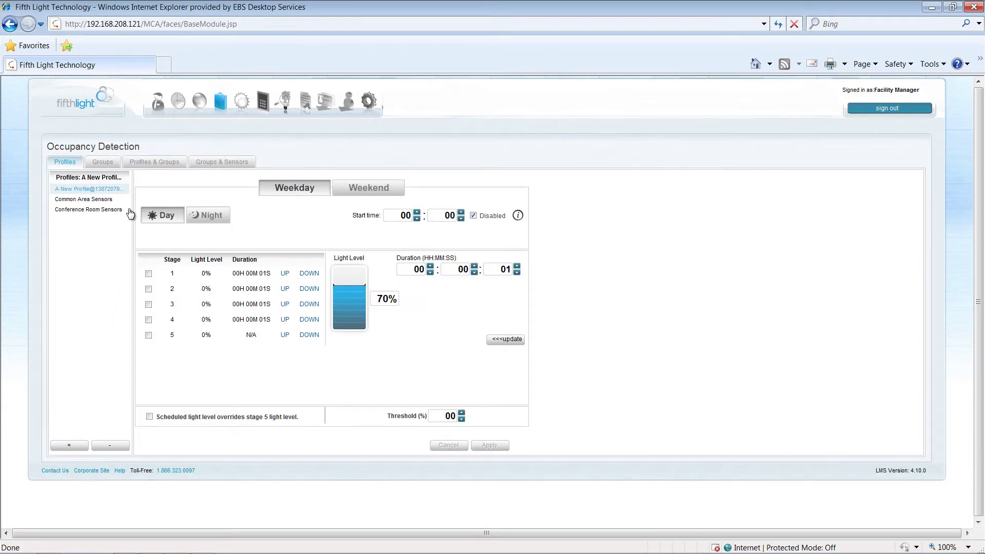
{"action": "type", "text": "Office Sensors"}
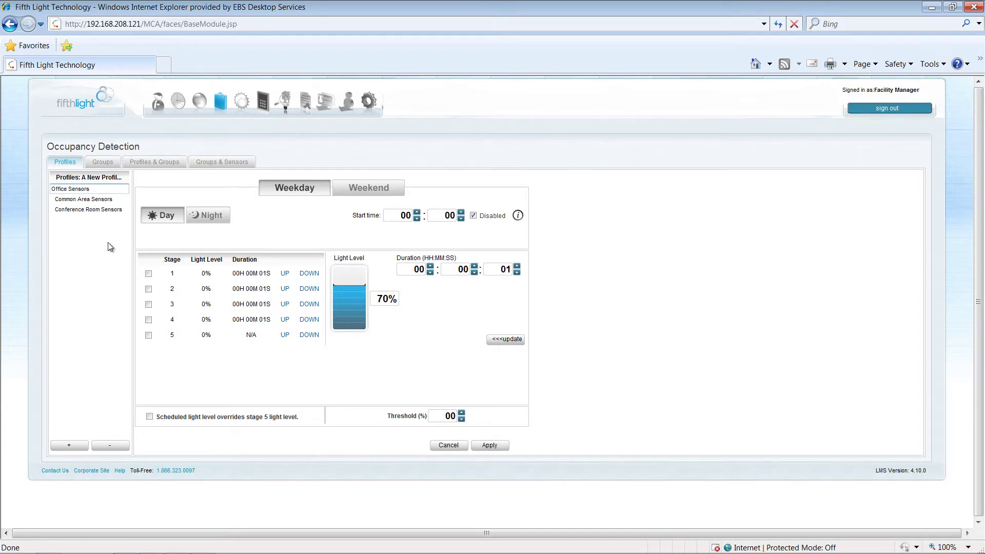
{"action": "left_click", "coordinate": [497, 447]}
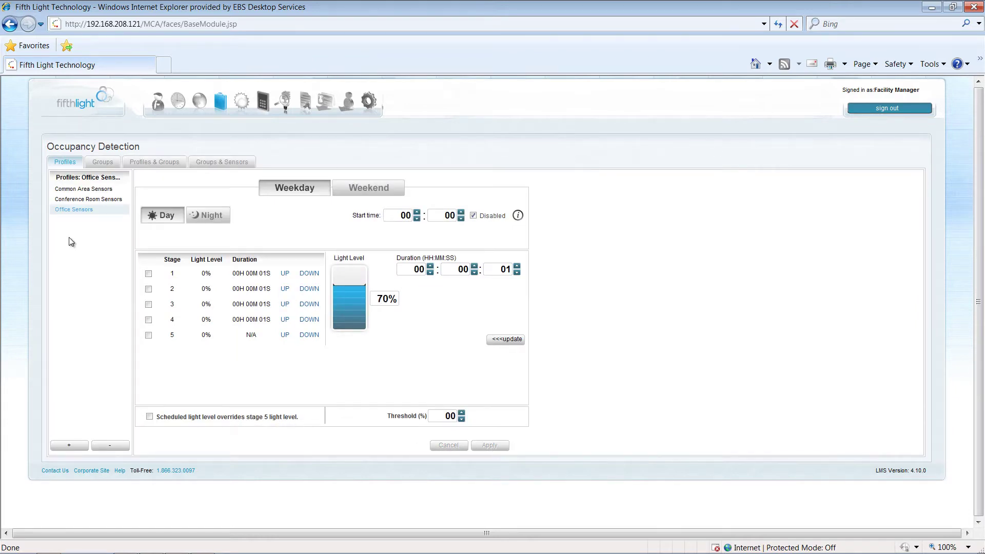
Enable the day settings and set stage 1 to 50% light for 00:20:00.
{"action": "left_click", "coordinate": [473, 215]}
{"action": "left_click", "coordinate": [149, 273]}
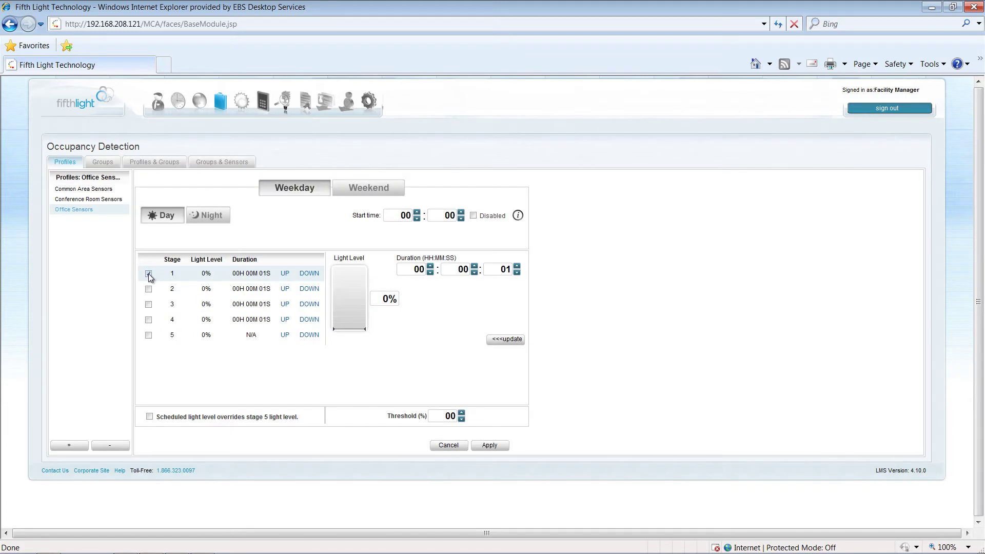
{"action": "double_click", "coordinate": [385, 299]}
{"action": "type", "text": "50"}
{"action": "double_click", "coordinate": [463, 269]}
{"action": "type", "text": "20"}
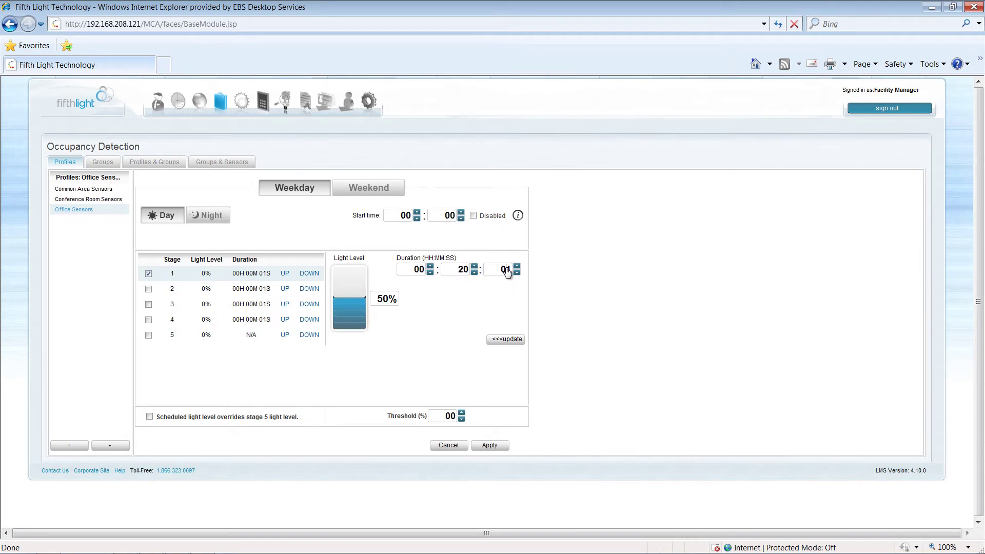
{"action": "type", "text": "00"}
{"action": "left_click", "coordinate": [501, 342]}
Set day stage 2 to 40% light with a 2-minute duration.
{"action": "left_click", "coordinate": [149, 289]}
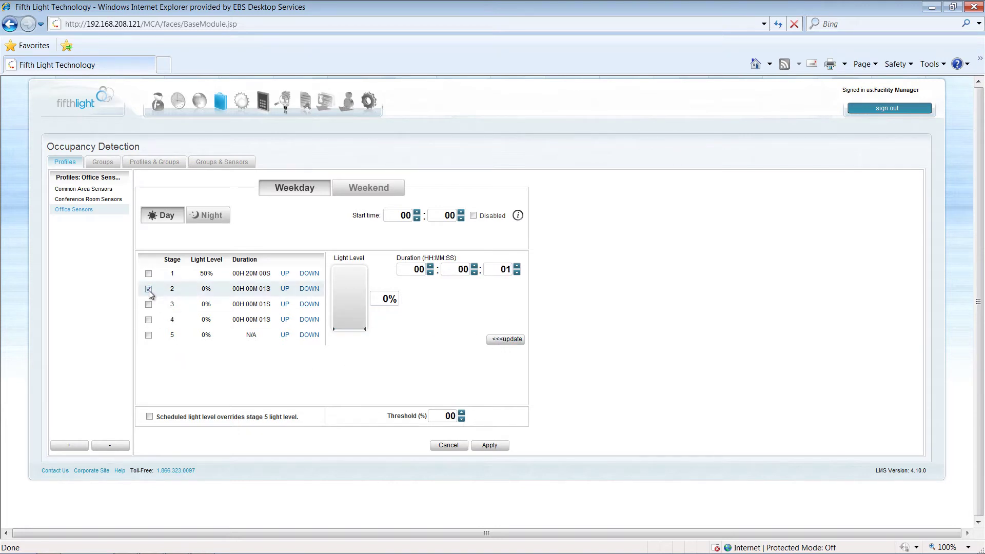
{"action": "left_click", "coordinate": [380, 300]}
{"action": "type", "text": "40"}
{"action": "left_click", "coordinate": [463, 270]}
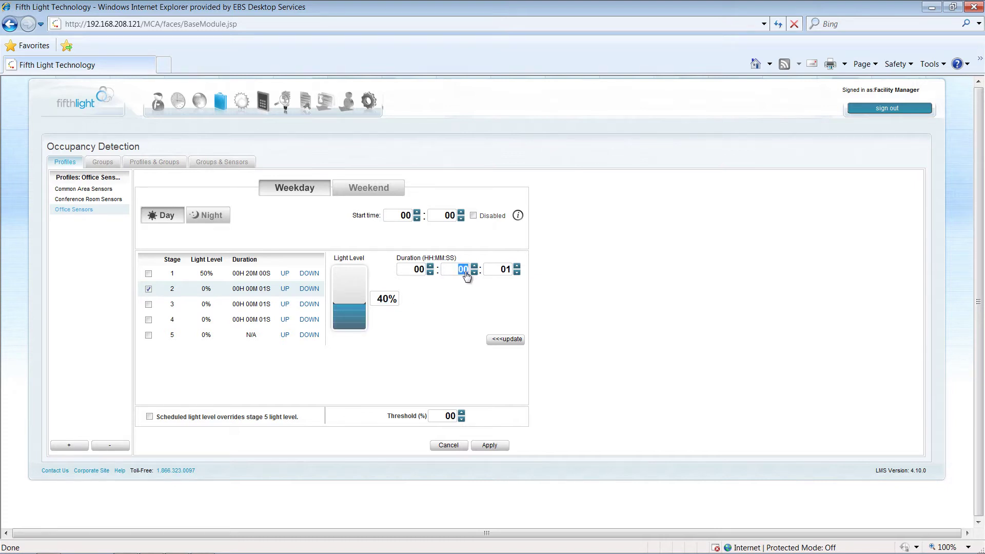
{"action": "type", "text": "02"}
{"action": "left_click", "coordinate": [506, 270]}
Complete stage 2's 00:02:00 duration and set the day threshold to 10%.
{"action": "type", "text": "00"}
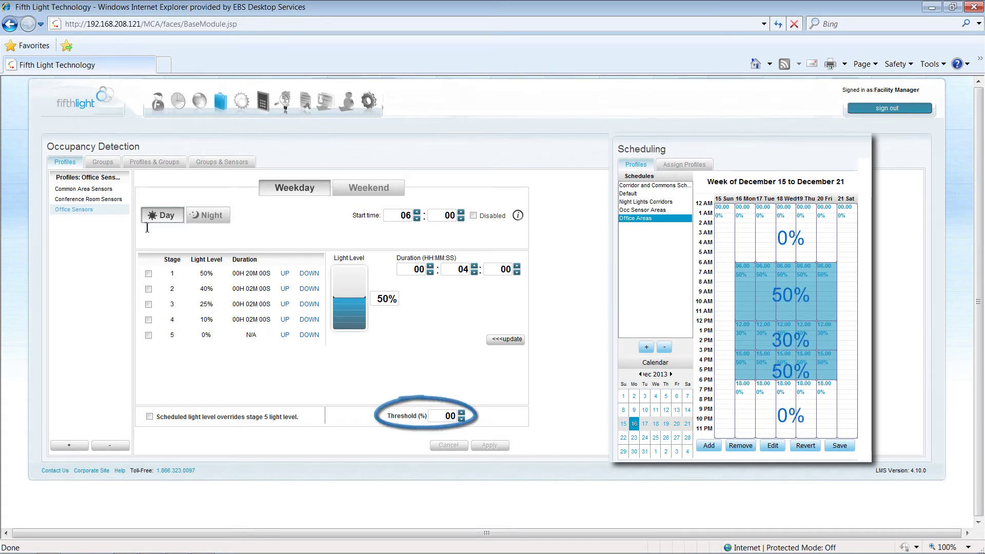
{"action": "double_click", "coordinate": [446, 416]}
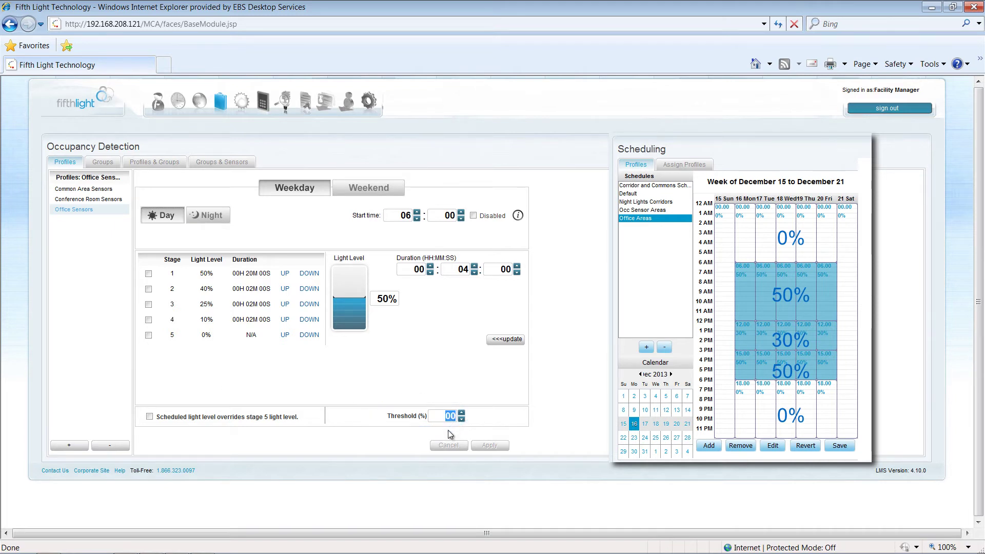
{"action": "type", "text": "10"}
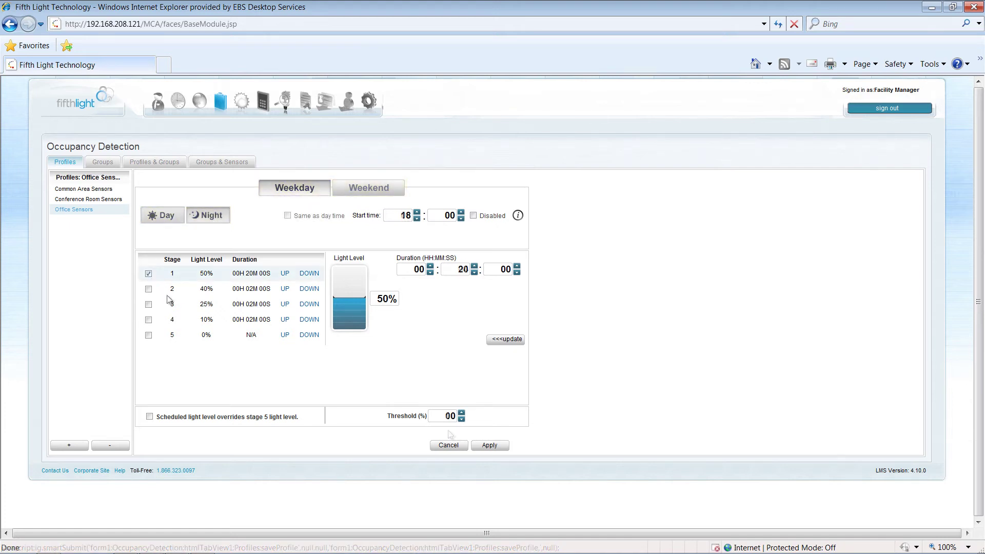
Set night stage 1 duration to 4 minutes and apply the Office Sensors profile.
{"action": "double_click", "coordinate": [463, 270]}
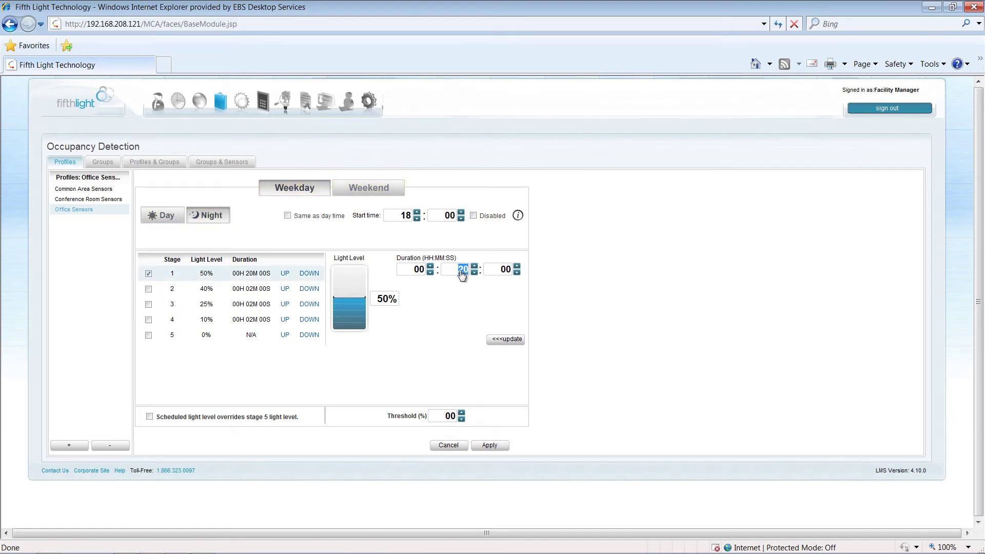
{"action": "type", "text": "4"}
{"action": "left_click", "coordinate": [495, 342]}
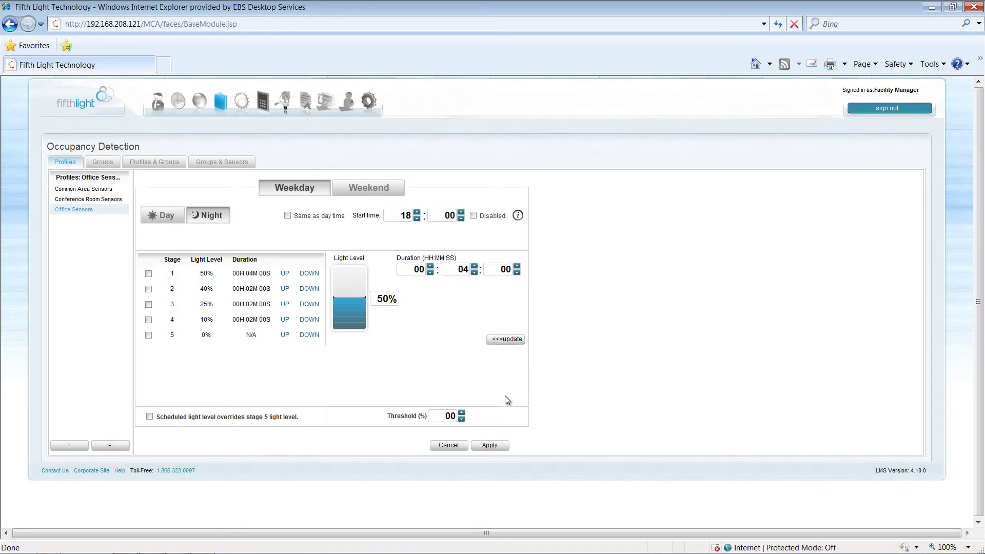
{"action": "left_click", "coordinate": [504, 446]}
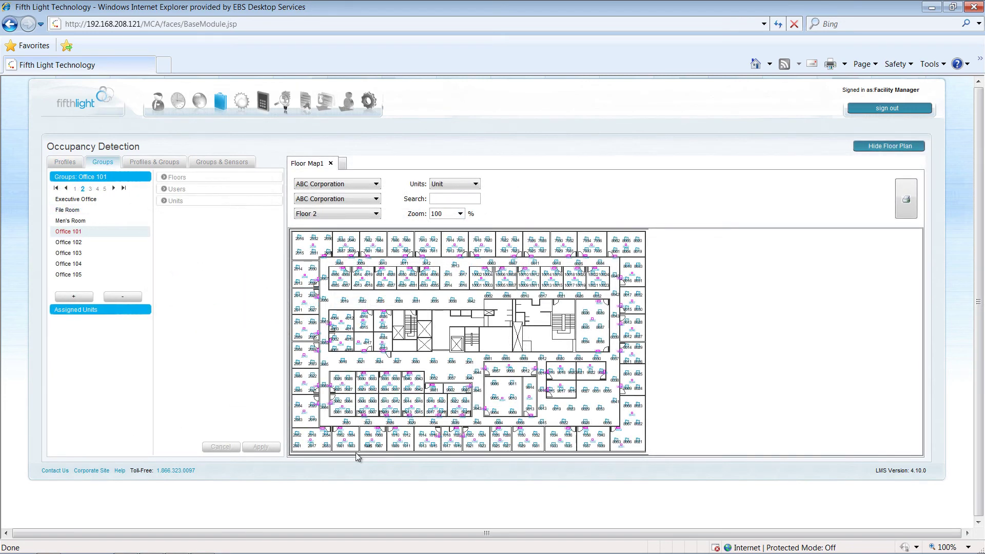
Put floor-plan units 1001–1004 and sensor 1041-FLT-MTS into group Office 101.
{"action": "left_click_drag", "start_coordinate": [357, 456], "coordinate": [331, 431]}
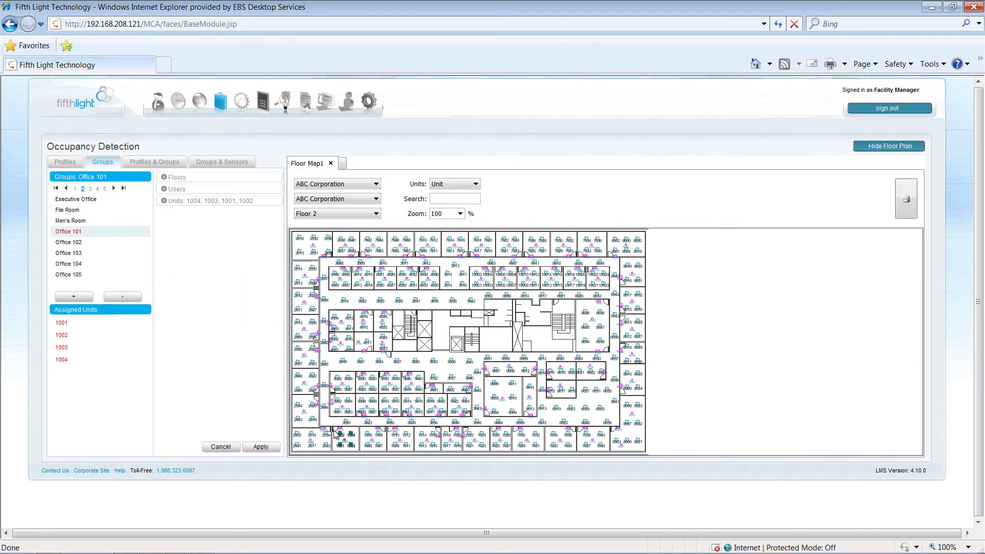
{"action": "left_click", "coordinate": [262, 447]}
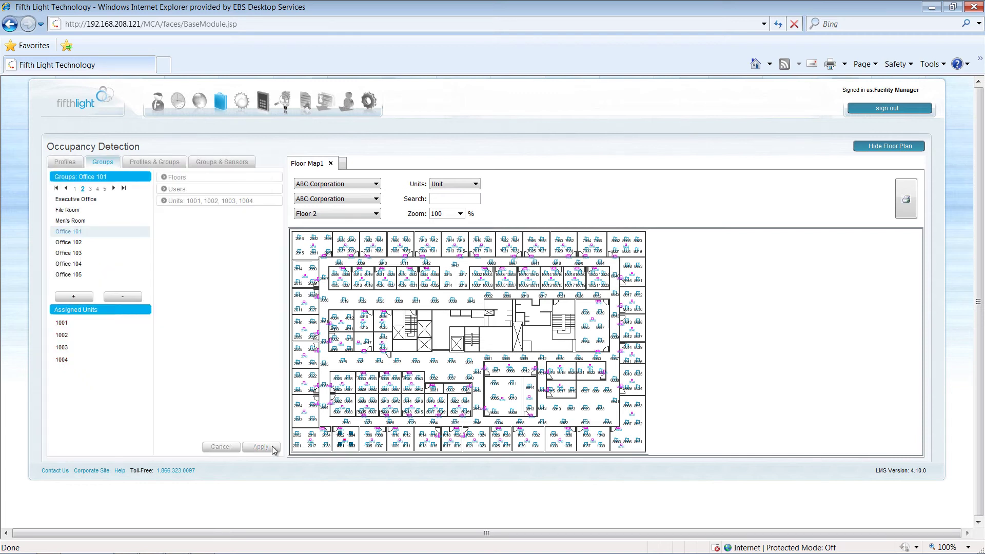
{"action": "left_click", "coordinate": [246, 161]}
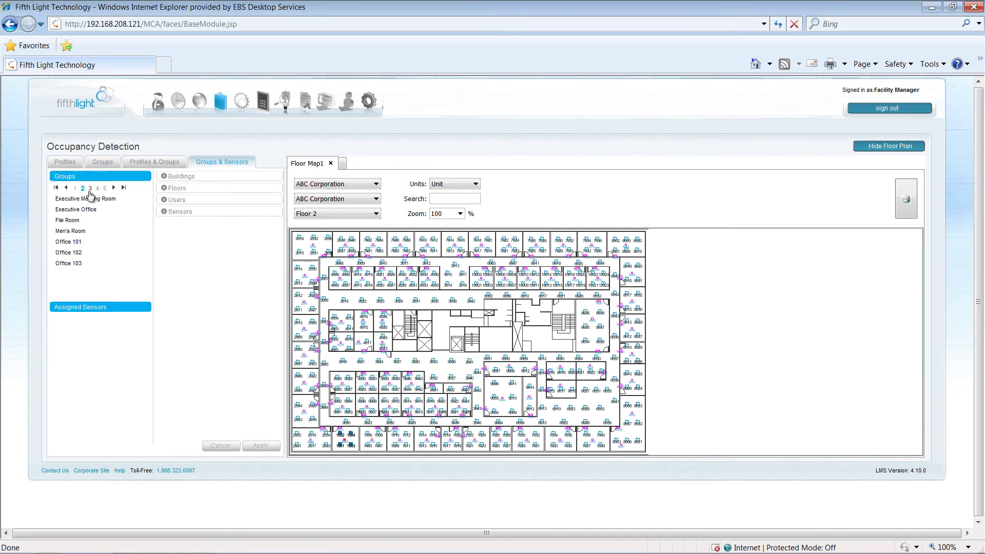
{"action": "left_click", "coordinate": [72, 241]}
{"action": "left_click", "coordinate": [177, 211]}
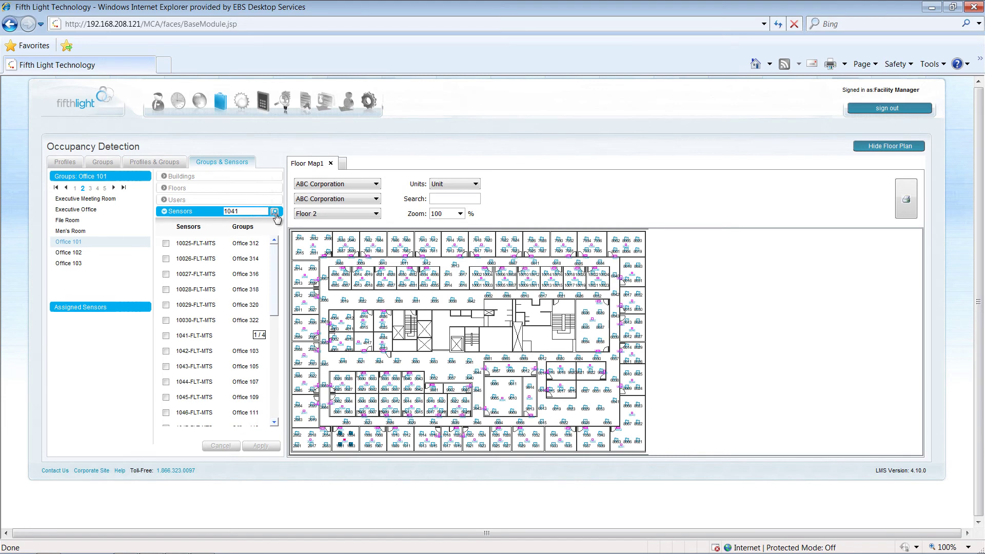
{"action": "left_click", "coordinate": [275, 212]}
{"action": "left_click", "coordinate": [165, 243]}
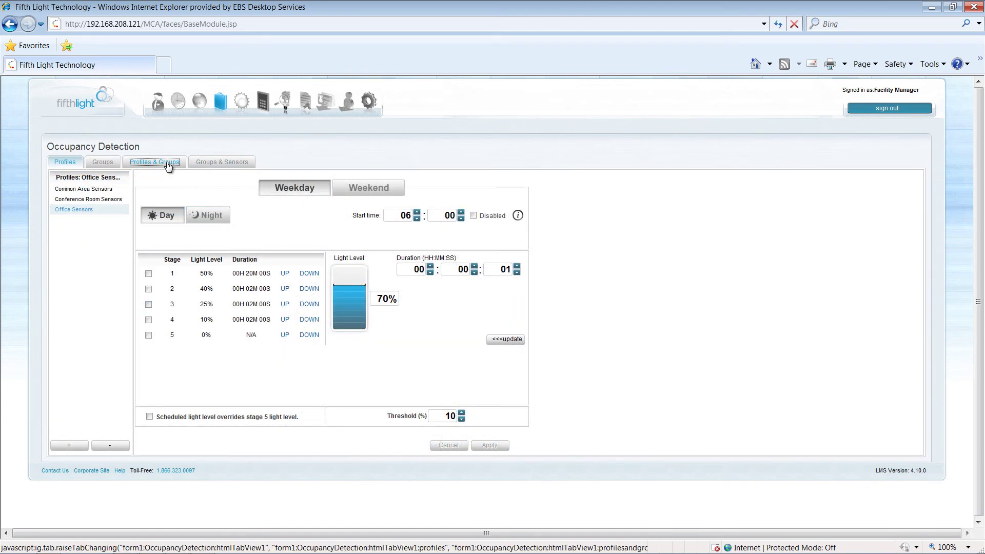
Apply Office Sensors to Executive Office and Offices 101, 102, 401, 403, 405, 407, 409.
{"action": "left_click", "coordinate": [168, 163]}
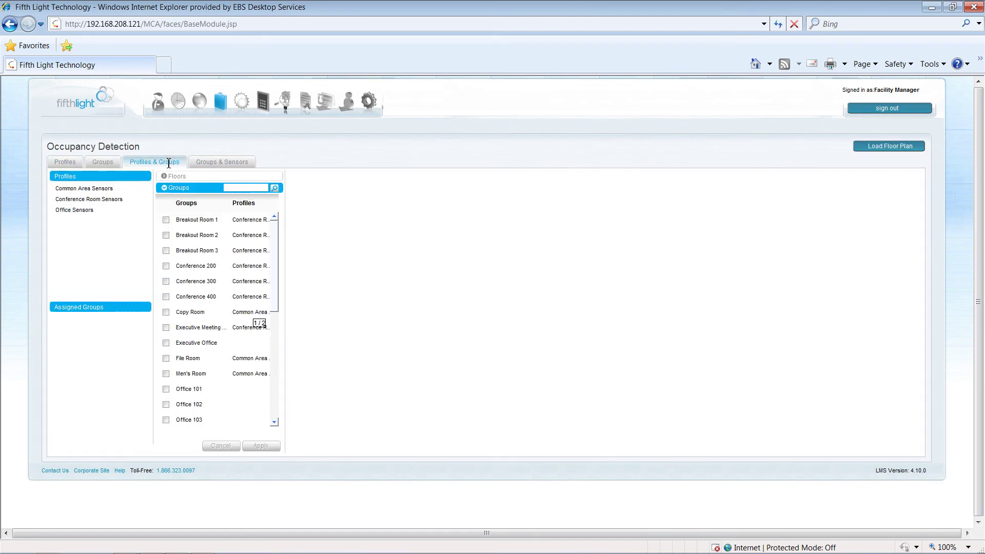
{"action": "left_click", "coordinate": [75, 210]}
{"action": "left_click", "coordinate": [165, 343]}
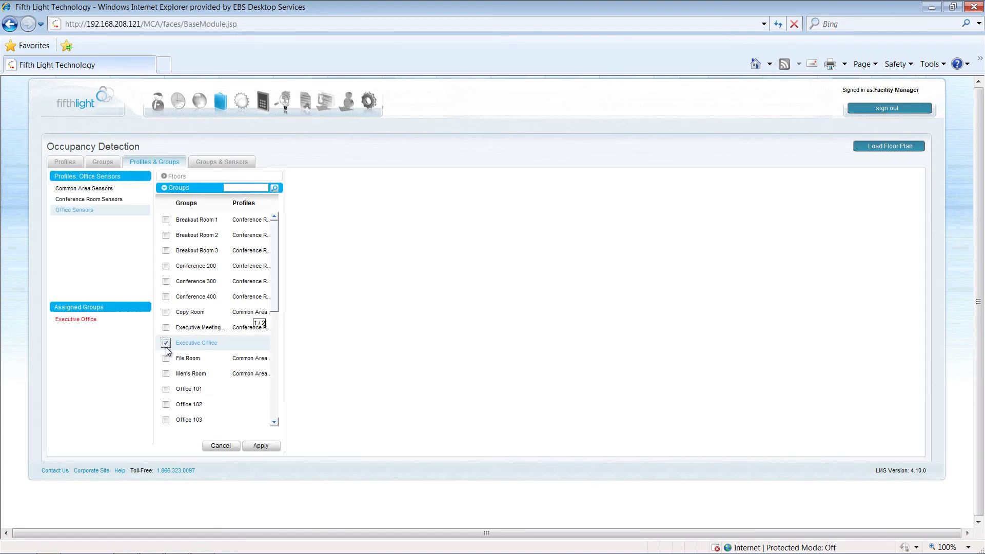
{"action": "left_click", "coordinate": [166, 389]}
{"action": "left_click", "coordinate": [166, 404]}
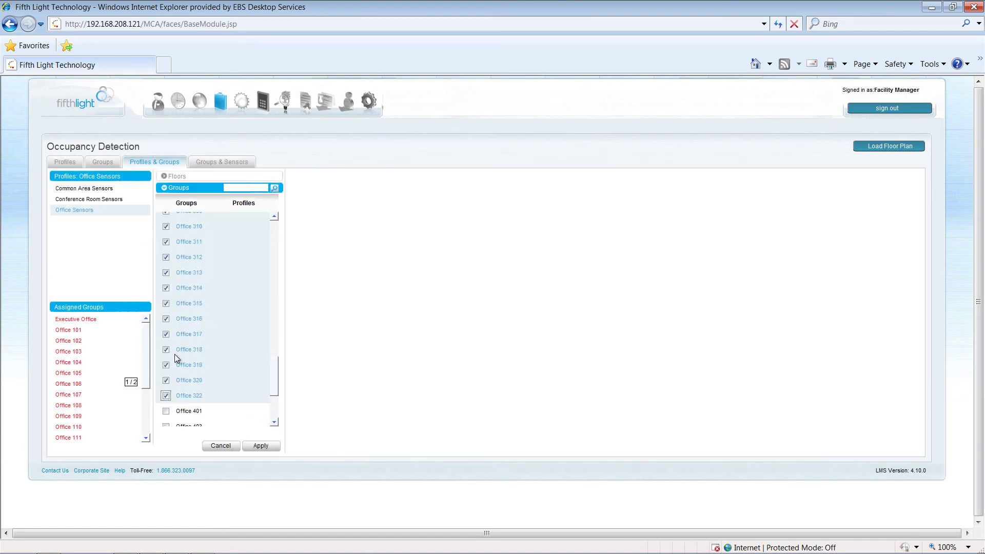
{"action": "scroll", "coordinate": [176, 358], "scroll_direction": "down", "scroll_amount": 2}
{"action": "left_click", "coordinate": [165, 295]}
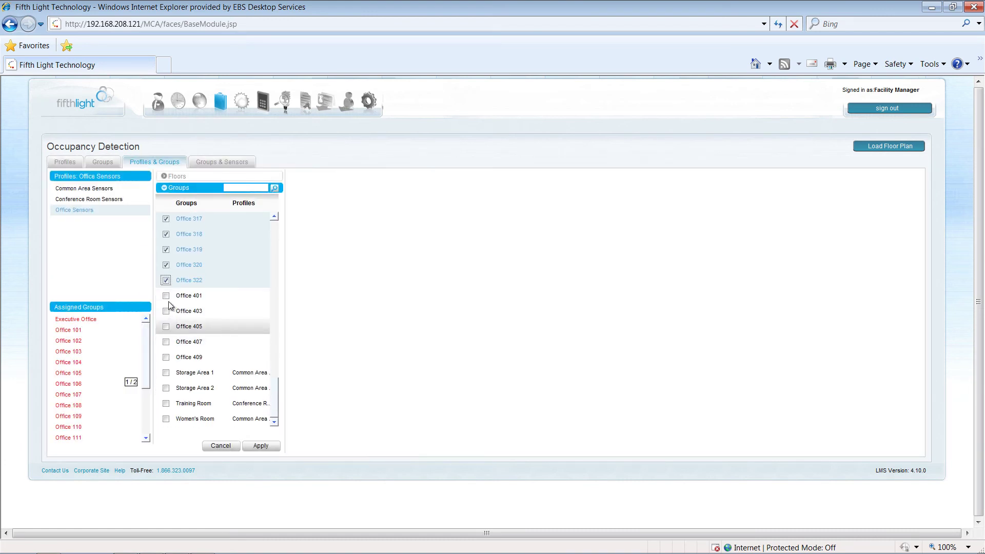
{"action": "left_click", "coordinate": [166, 311]}
{"action": "left_click", "coordinate": [166, 326]}
{"action": "left_click", "coordinate": [166, 342]}
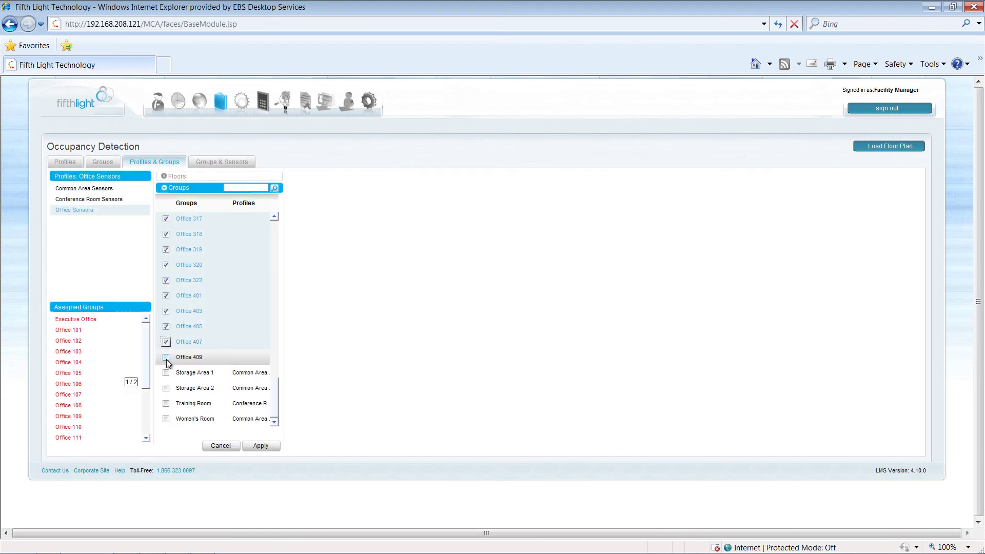
{"action": "left_click", "coordinate": [166, 357]}
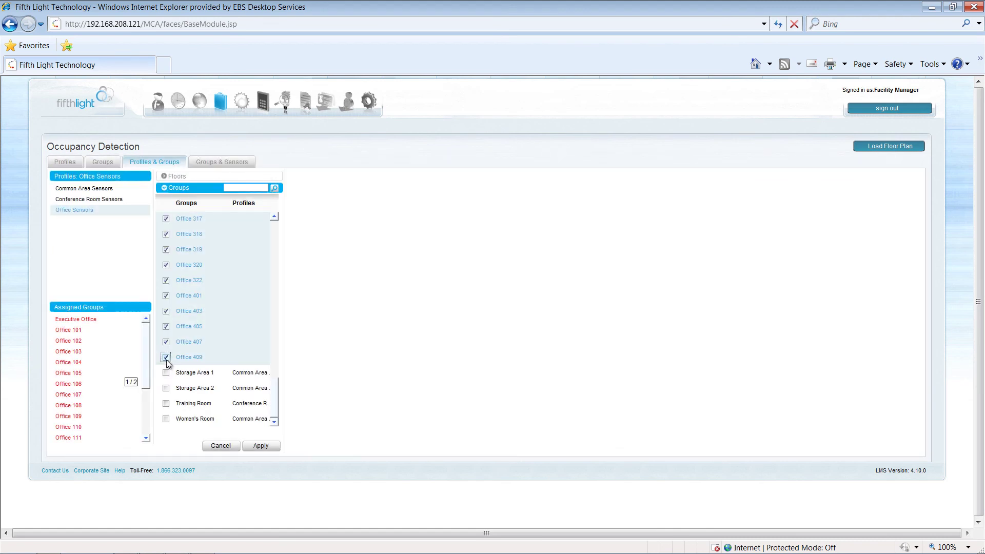
{"action": "left_click", "coordinate": [261, 446]}
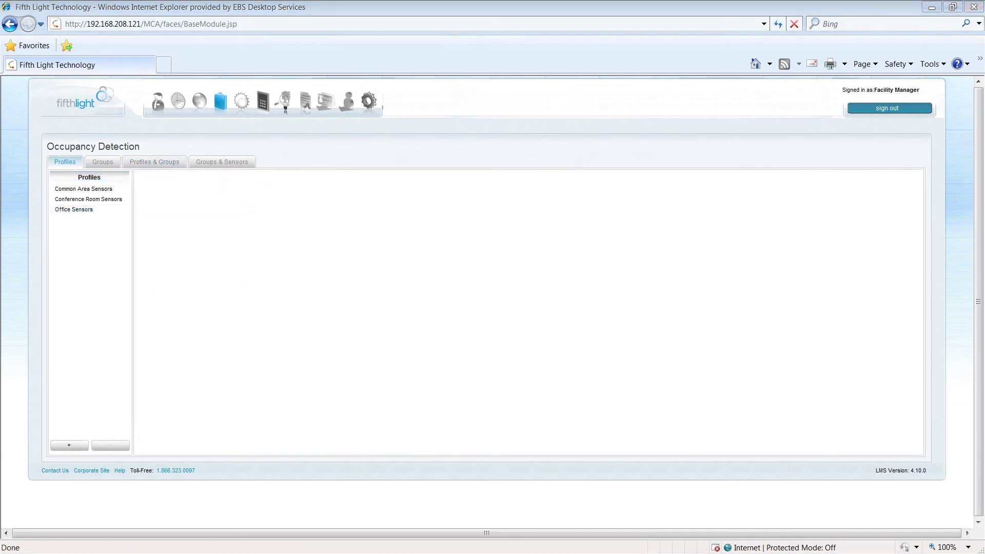
Change Office Sensors day stage 1 duration to 15 minutes and apply the profile.
{"action": "left_click", "coordinate": [74, 212]}
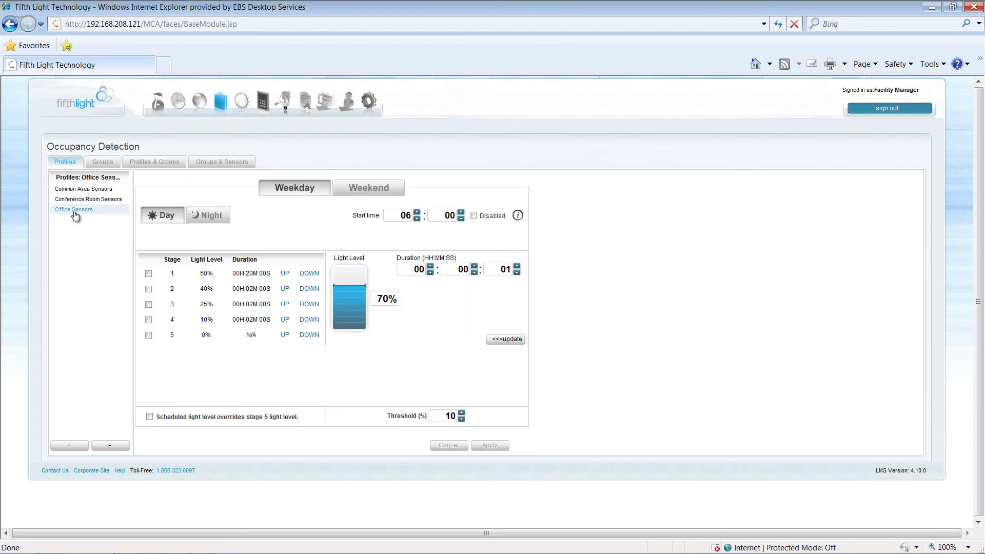
{"action": "left_click", "coordinate": [149, 273]}
{"action": "double_click", "coordinate": [463, 270]}
{"action": "type", "text": "15"}
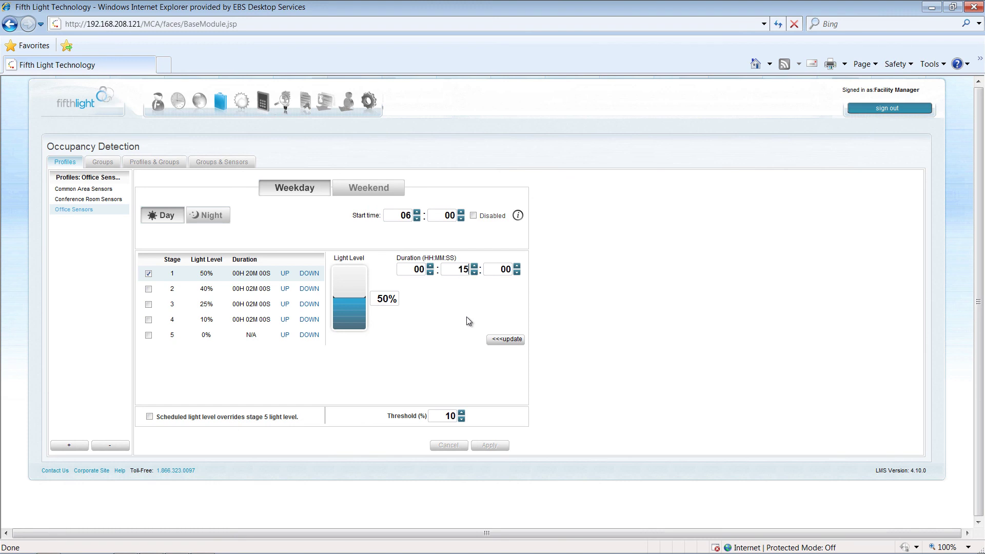
{"action": "left_click", "coordinate": [510, 341]}
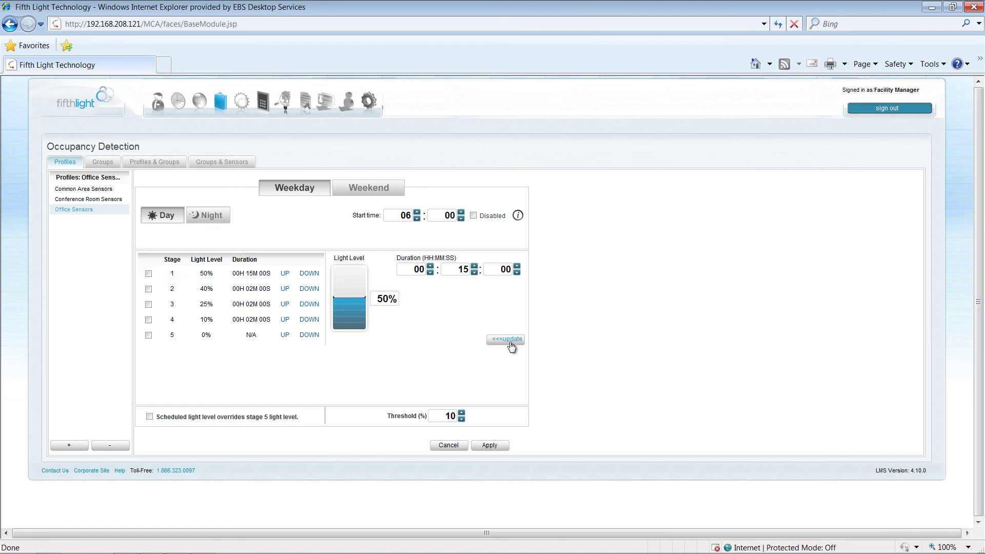
{"action": "left_click", "coordinate": [506, 446]}
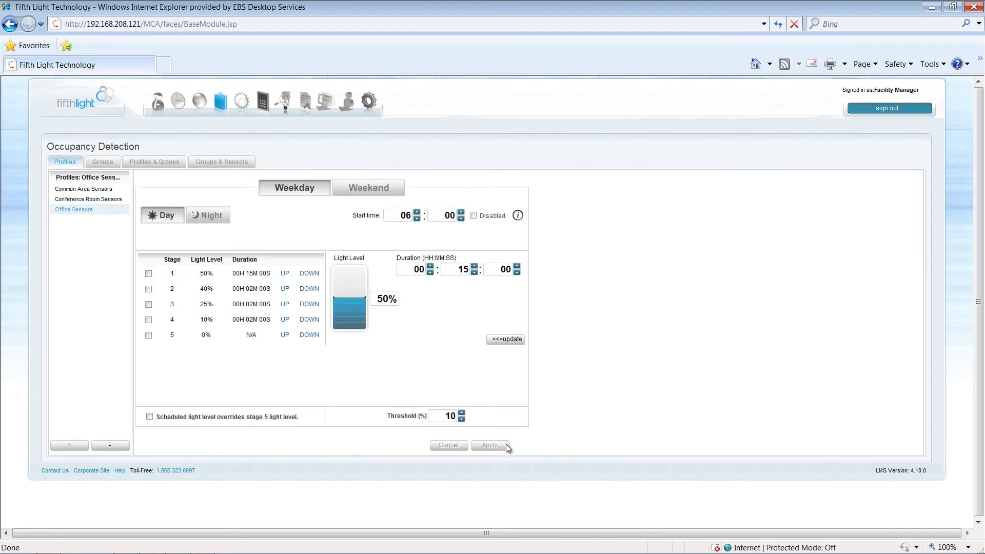